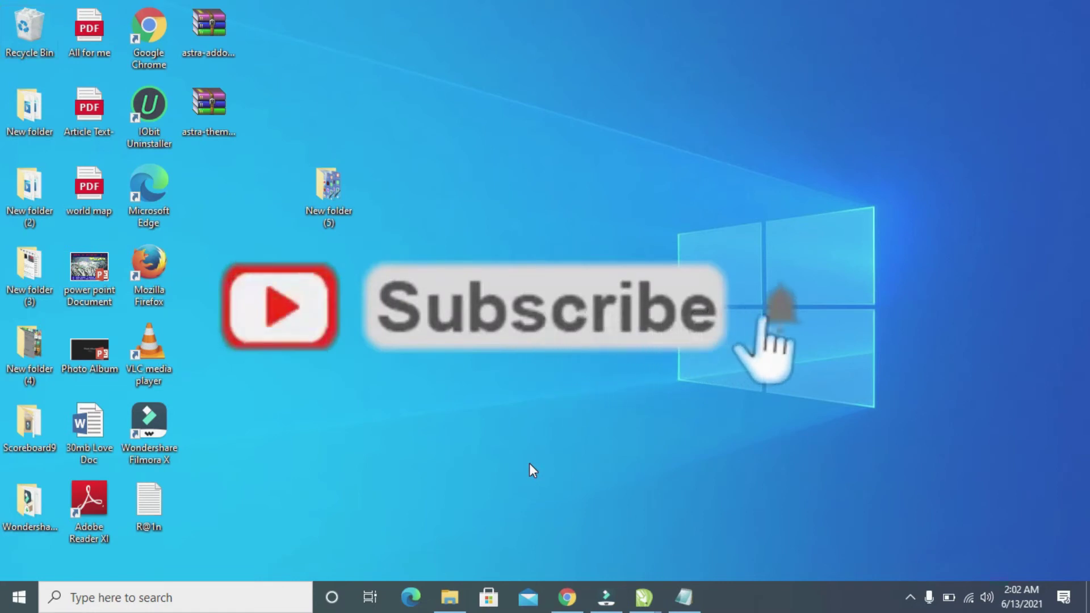
Open a File Explorer window showing This PC, maximize it, then close it.
key("super+e")
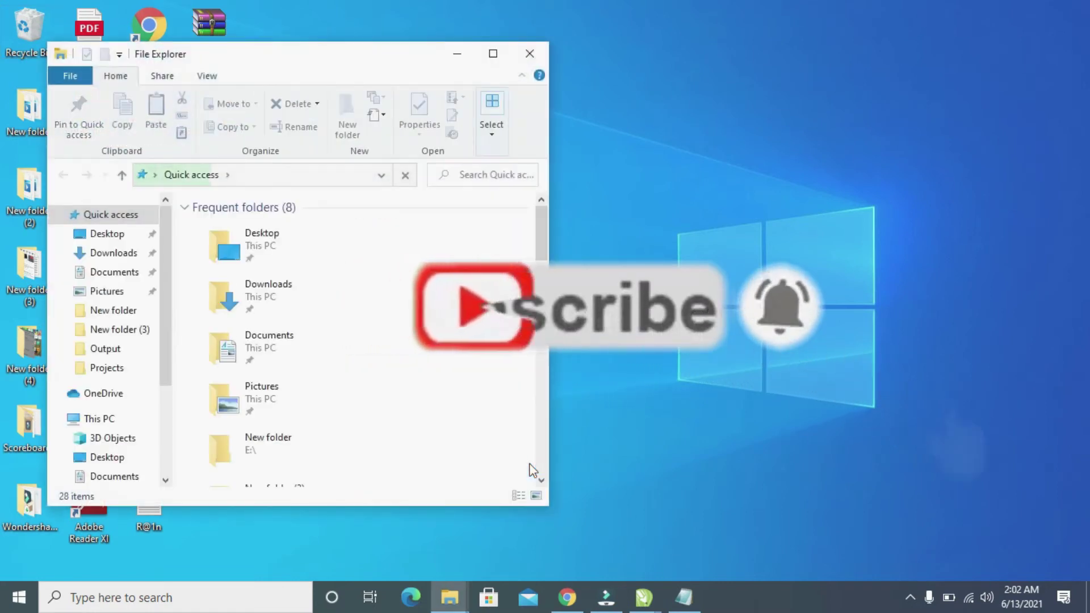
left_click(94, 419)
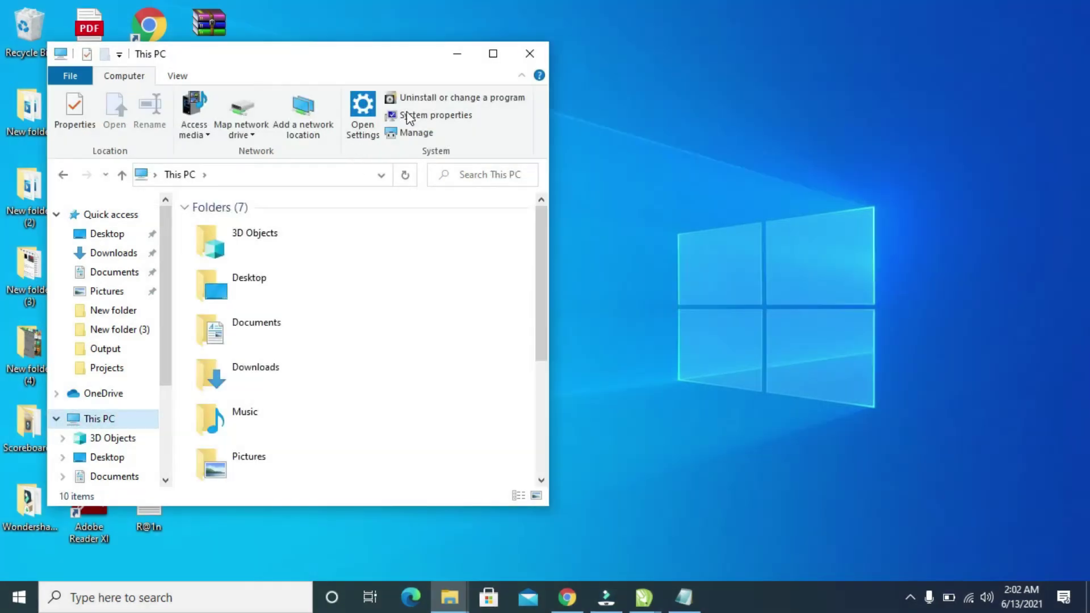
left_click(492, 55)
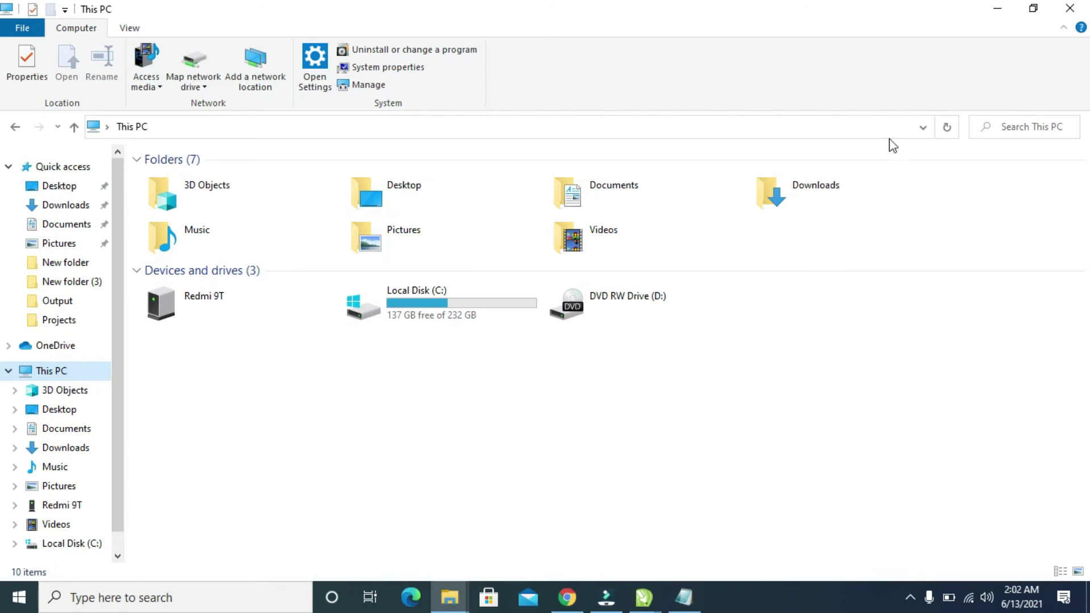
left_click(1074, 9)
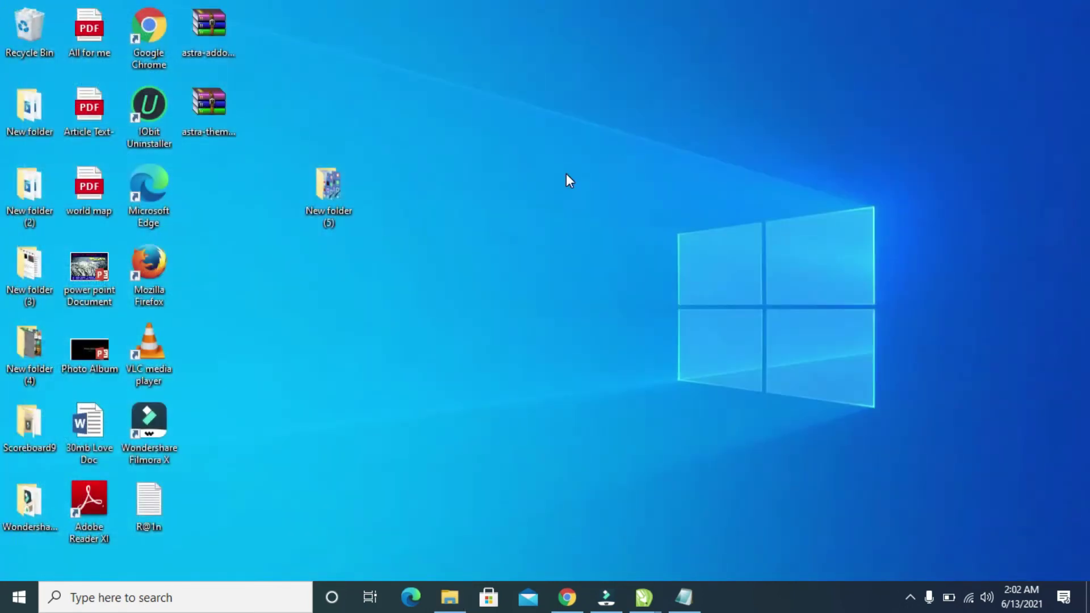
Reopen File Explorer from the taskbar, maximize it, and show This PC's folders and drives.
left_click(456, 599)
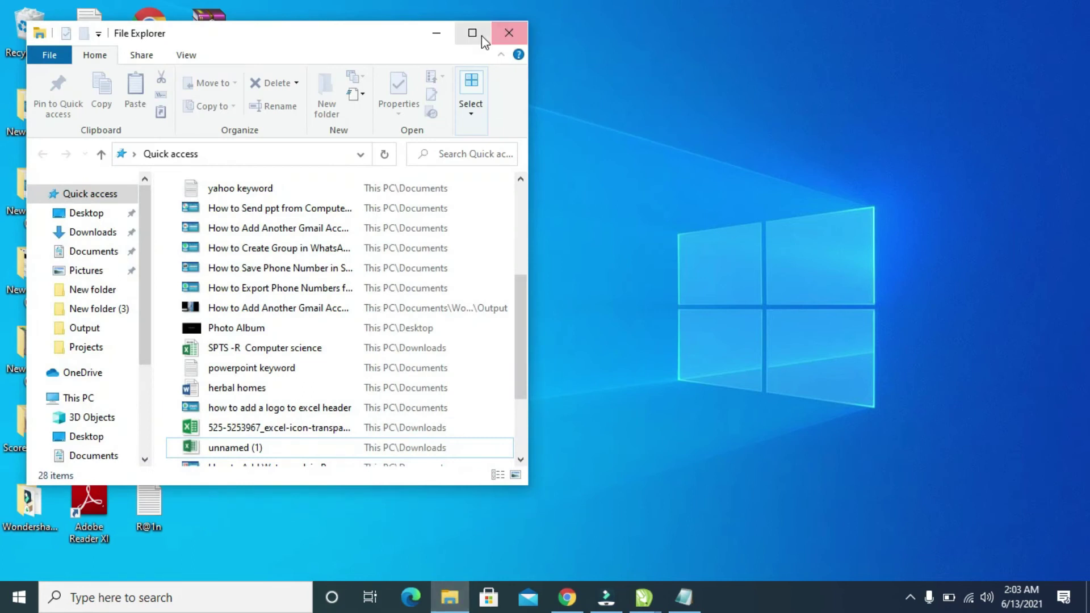
left_click(481, 35)
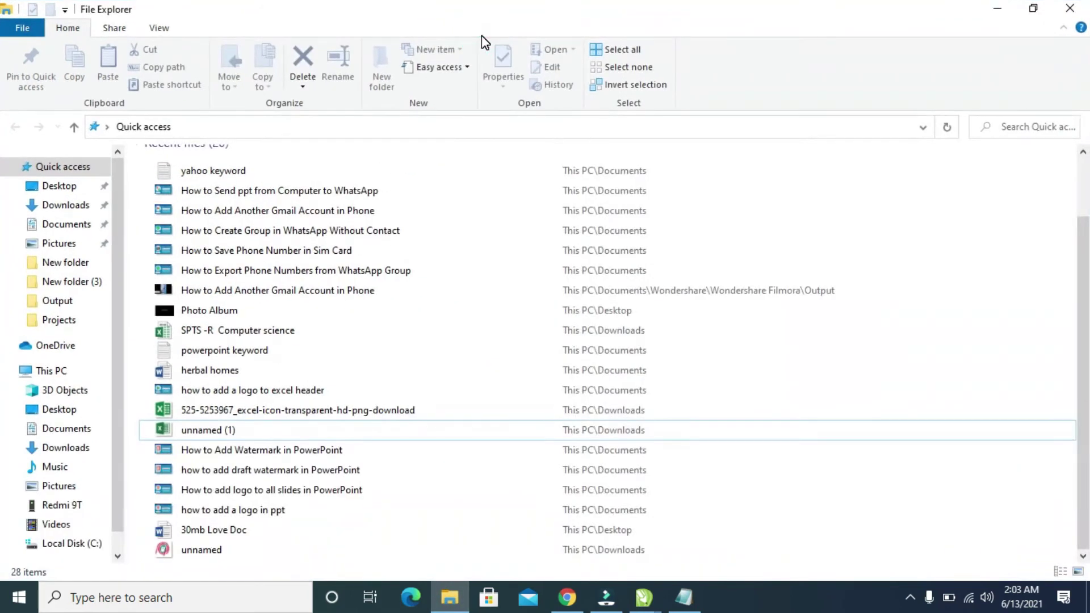
mouse_move(85, 409)
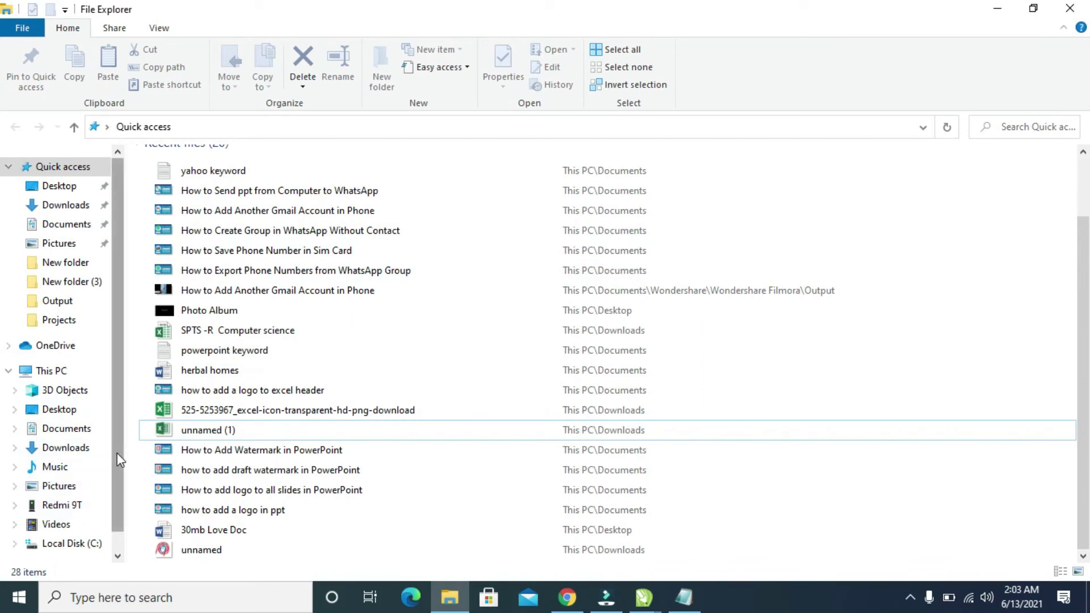
scroll(114, 460, "down", 2)
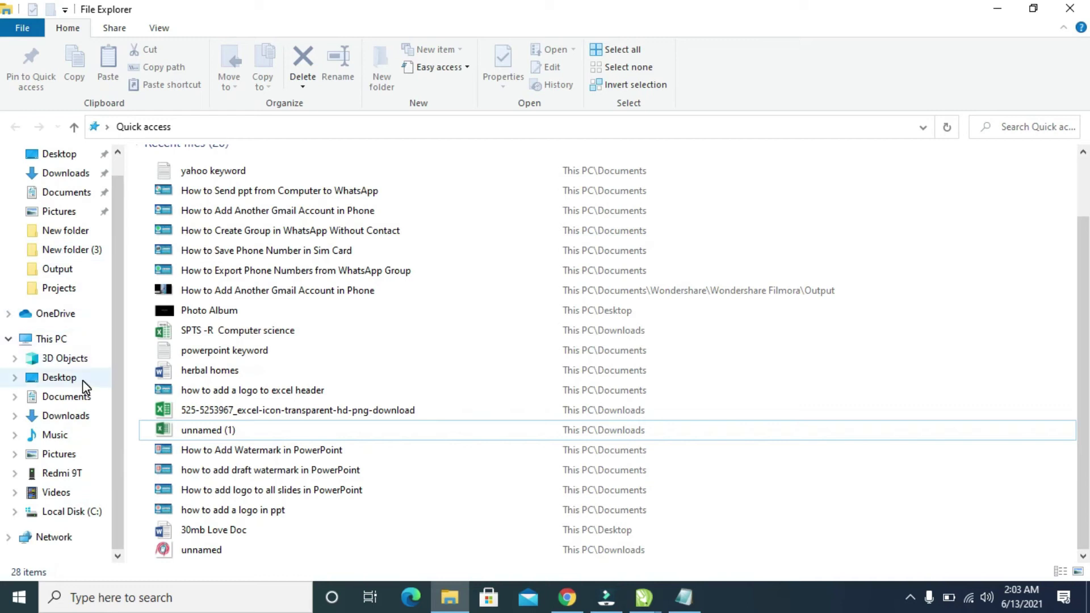
left_click(63, 344)
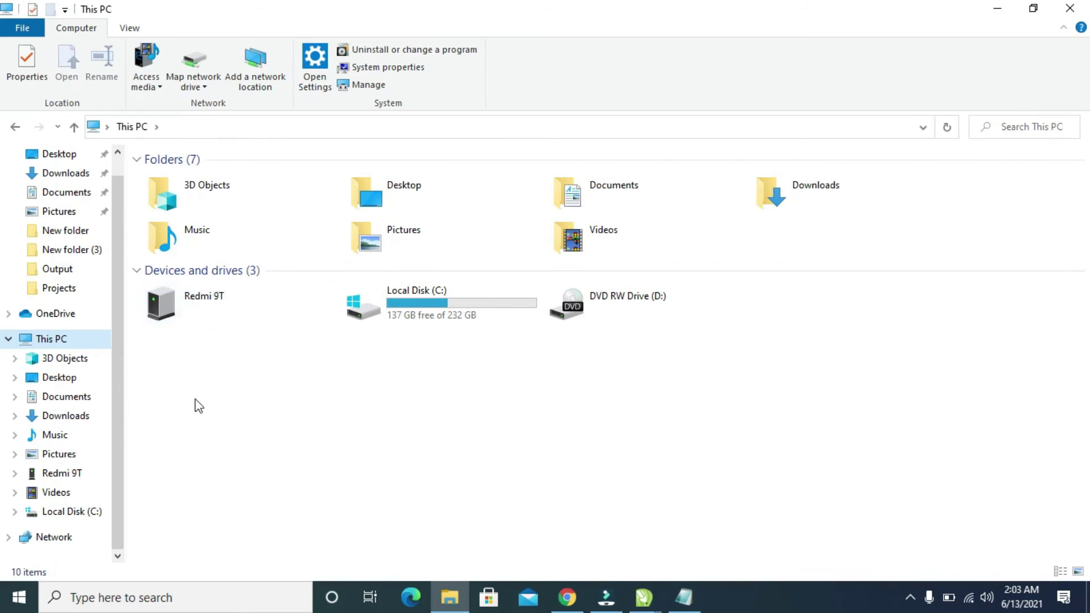
Open the Redmi 9T phone's storage and then its SD card.
double_click(204, 300)
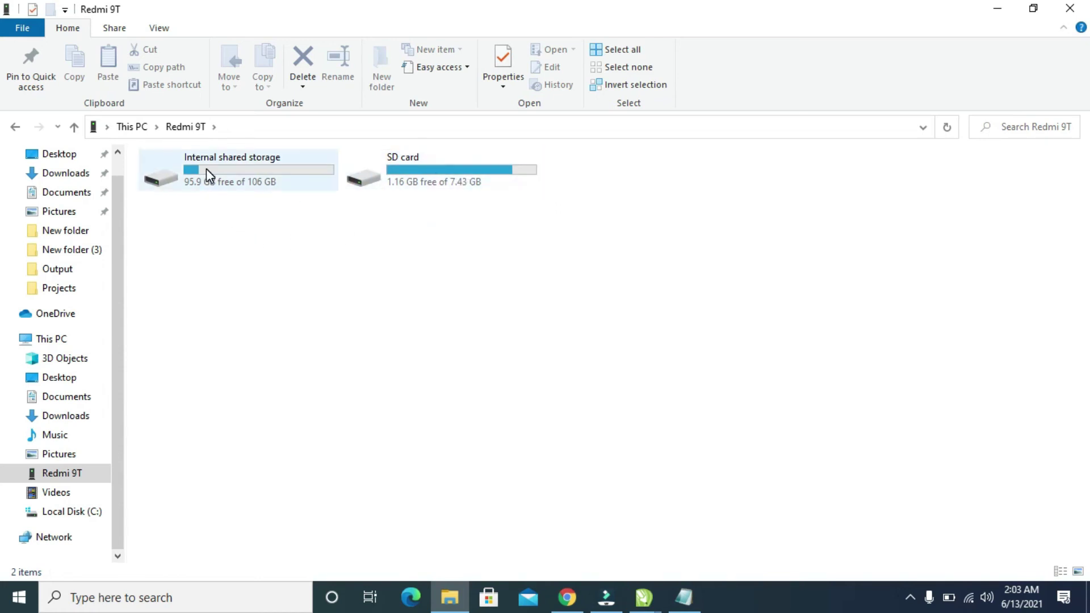
double_click(415, 175)
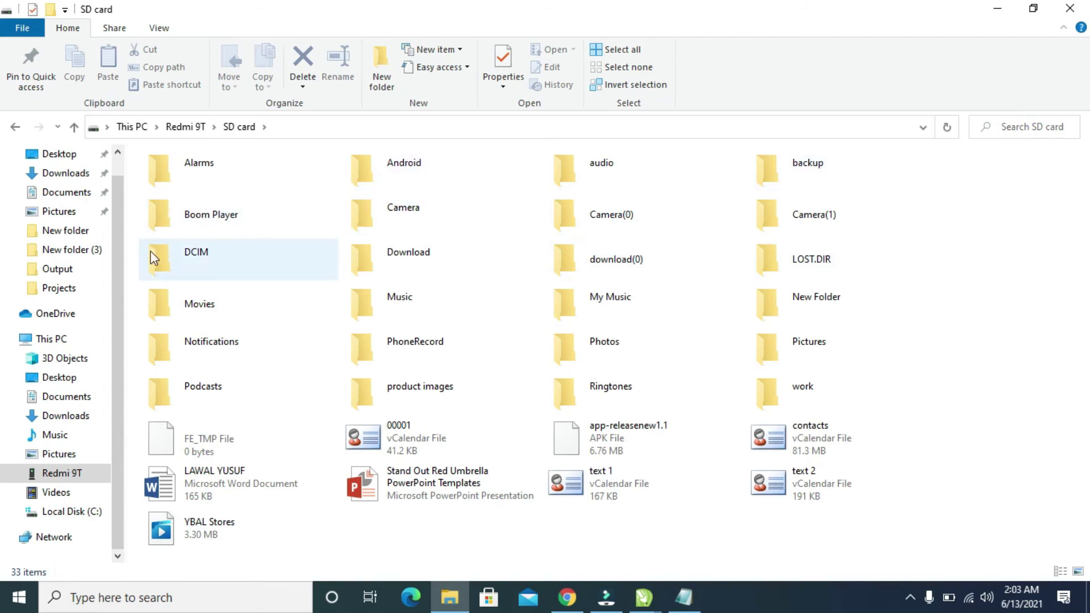
View the SD card's Pictures folder, go back up two levels, and open Internal shared storage.
double_click(798, 345)
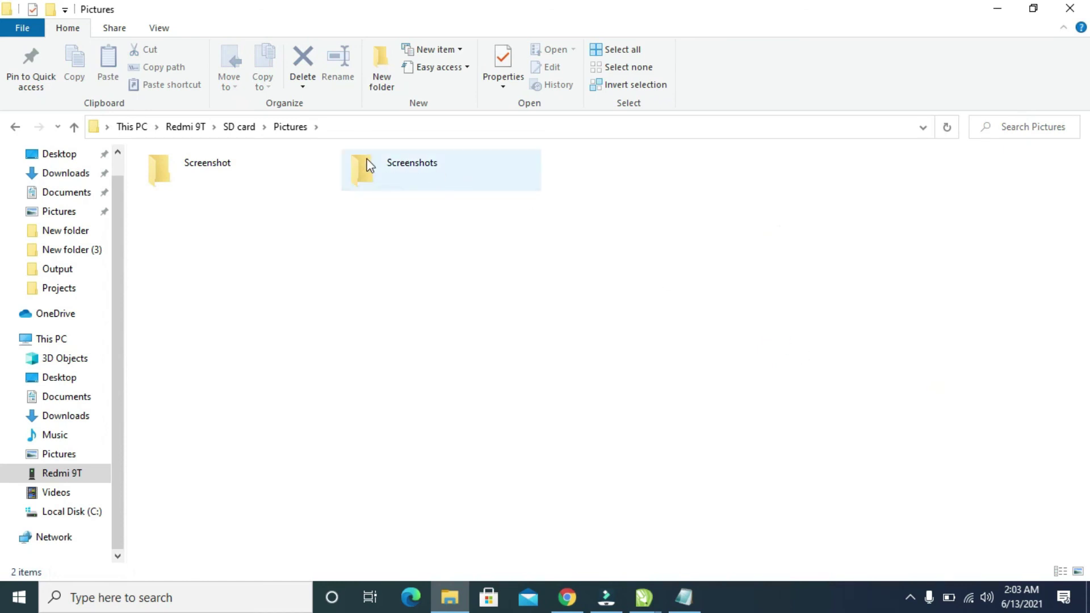
left_click(75, 127)
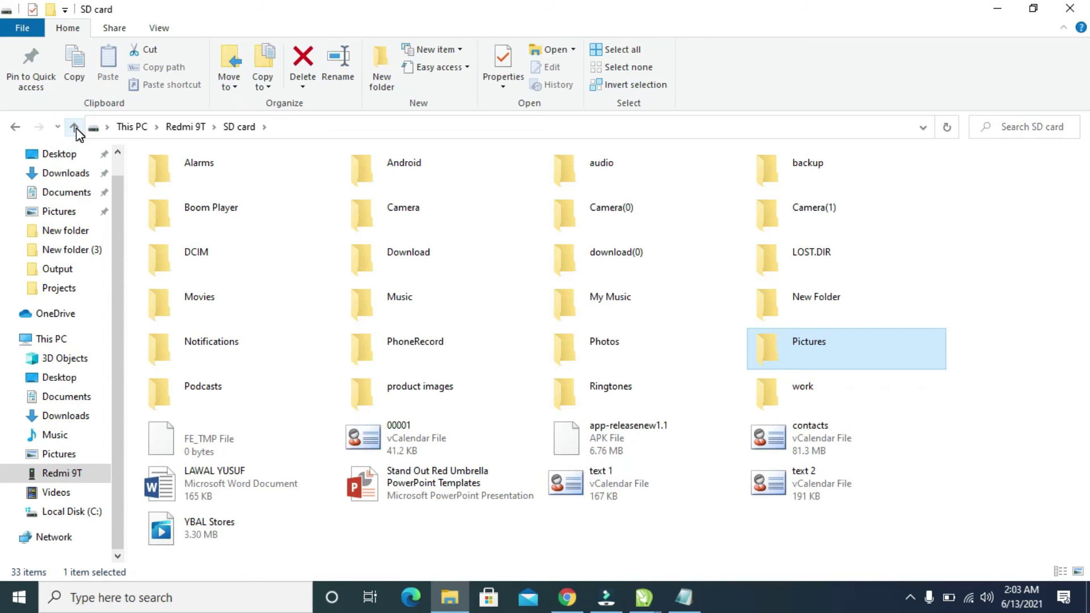
left_click(75, 127)
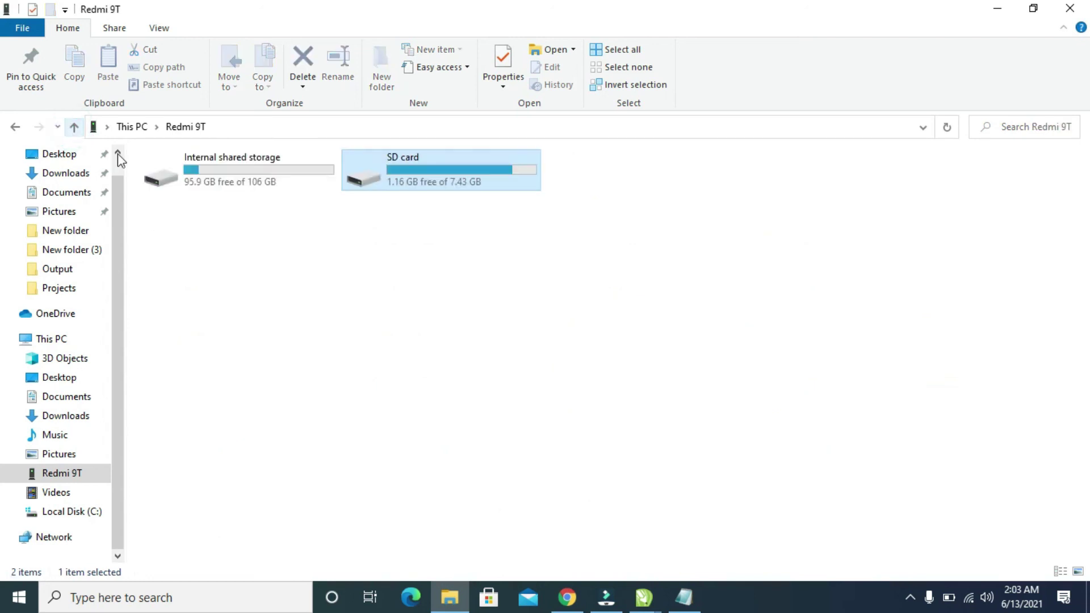
double_click(218, 194)
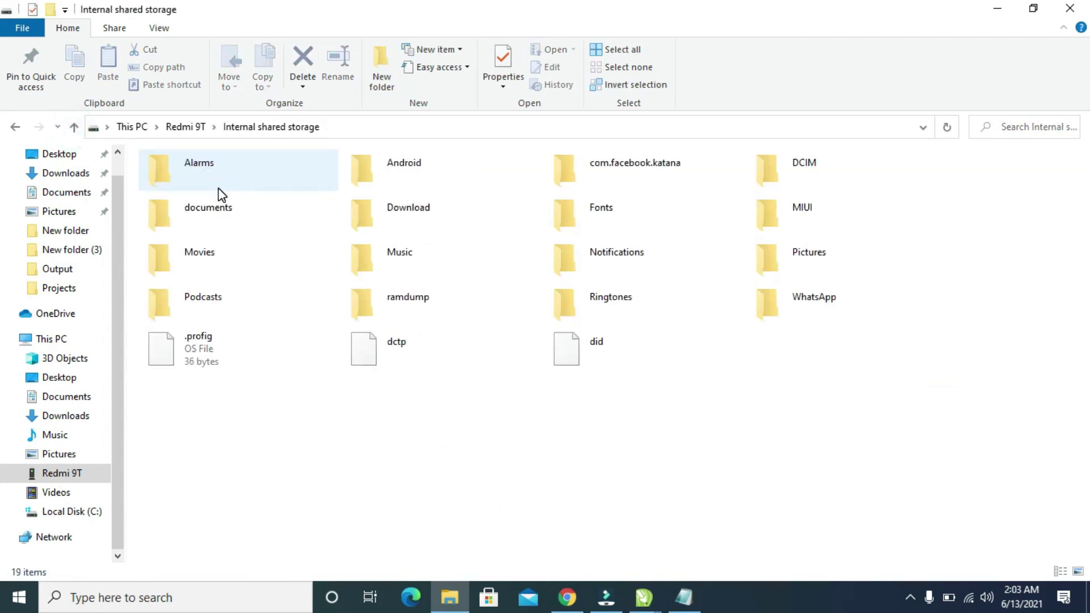